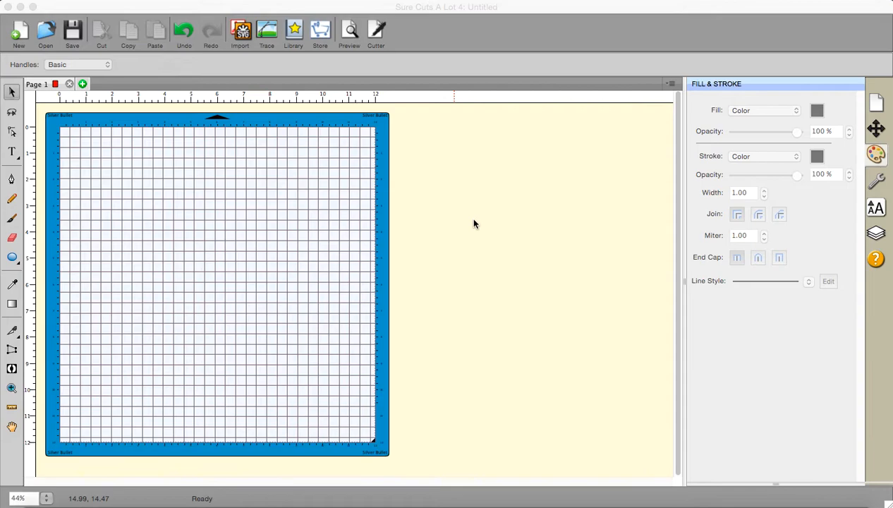
- Draw a wide black ellipse on the empty canvas area beside the cutting mat using the Ellipse tool
click(13, 258)
click(13, 258)
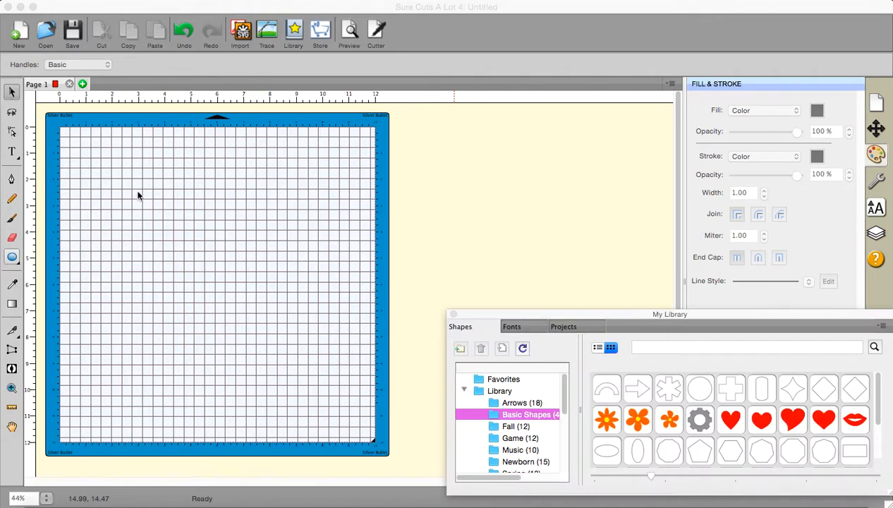
drag(406, 168, 548, 268)
click(12, 257)
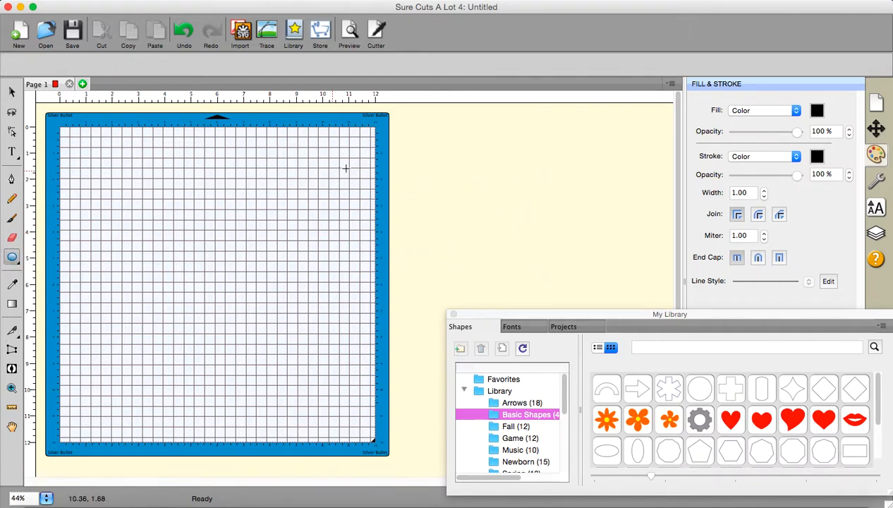
drag(420, 182, 562, 287)
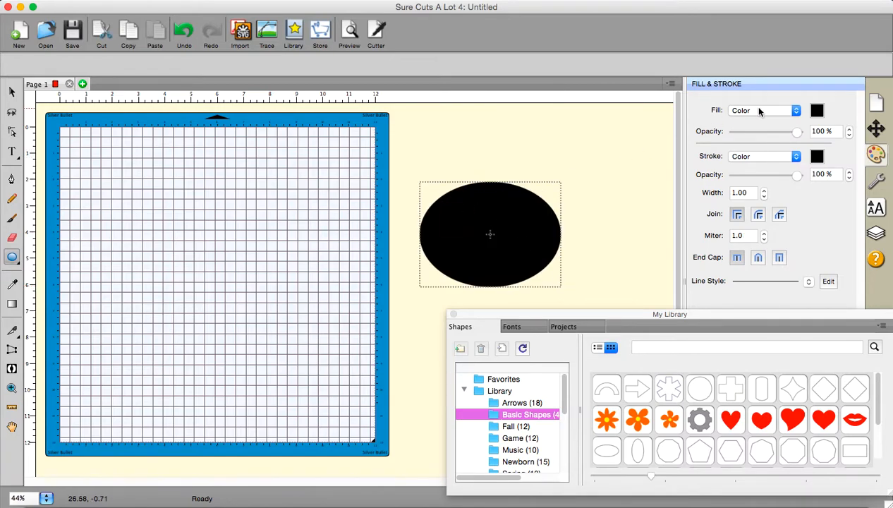
- Change the ellipse's fill to Gradient and choose the Radial type in the gradient settings
click(796, 111)
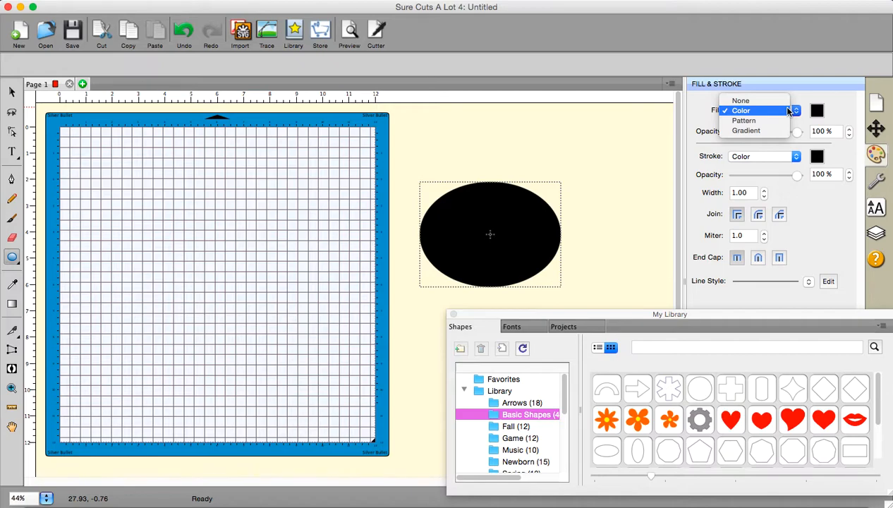
click(746, 131)
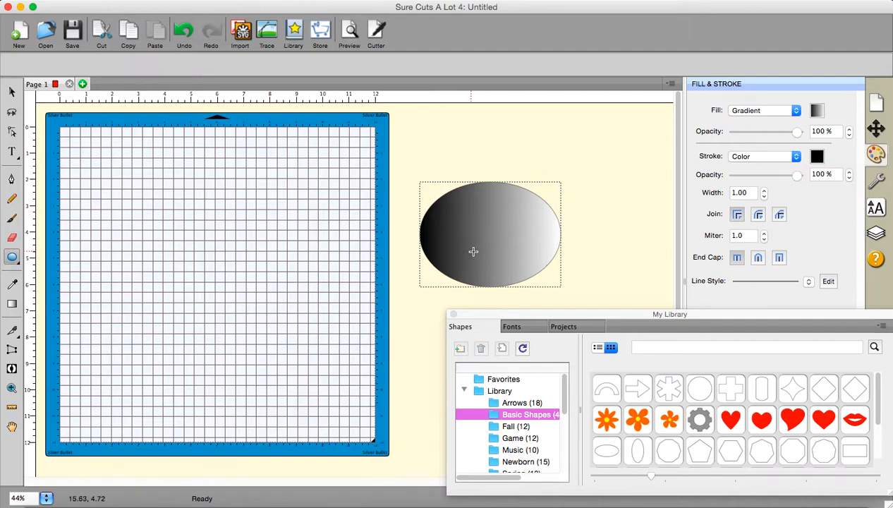
click(816, 112)
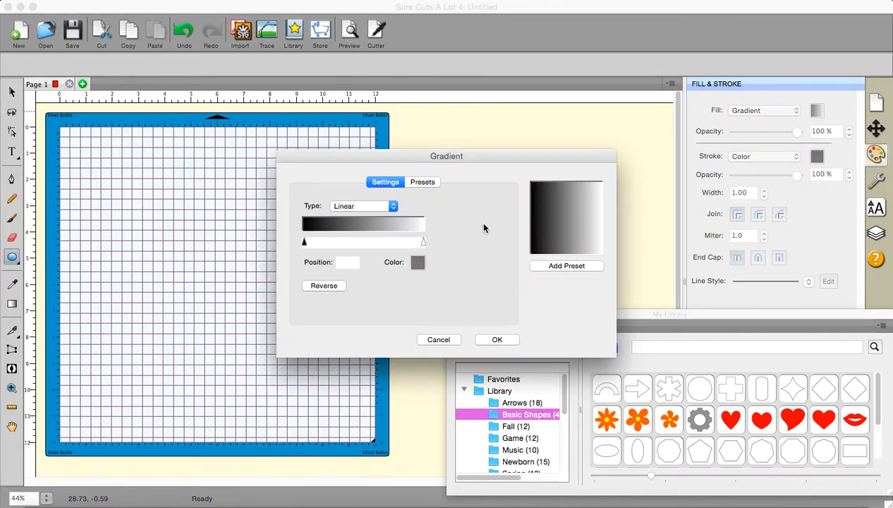
click(393, 205)
click(366, 217)
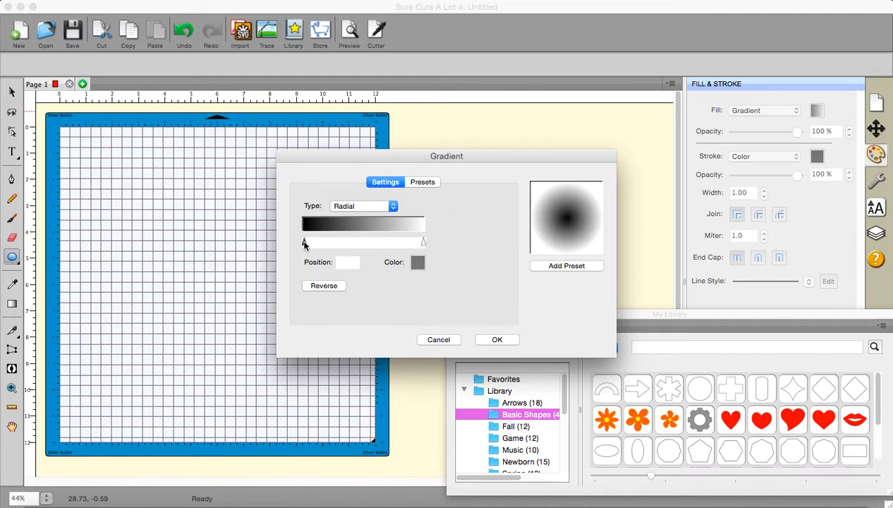
- Move the black gradient stop to position 13 and change its color to white
click(304, 243)
drag(303, 244, 325, 246)
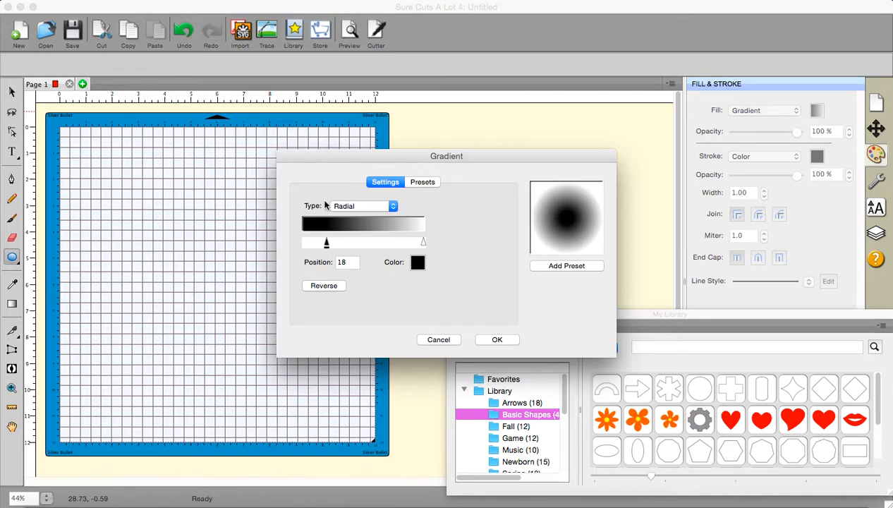
mouse_move(325, 245)
mouse_down()
mouse_move(388, 250)
mouse_move(317, 252)
mouse_up()
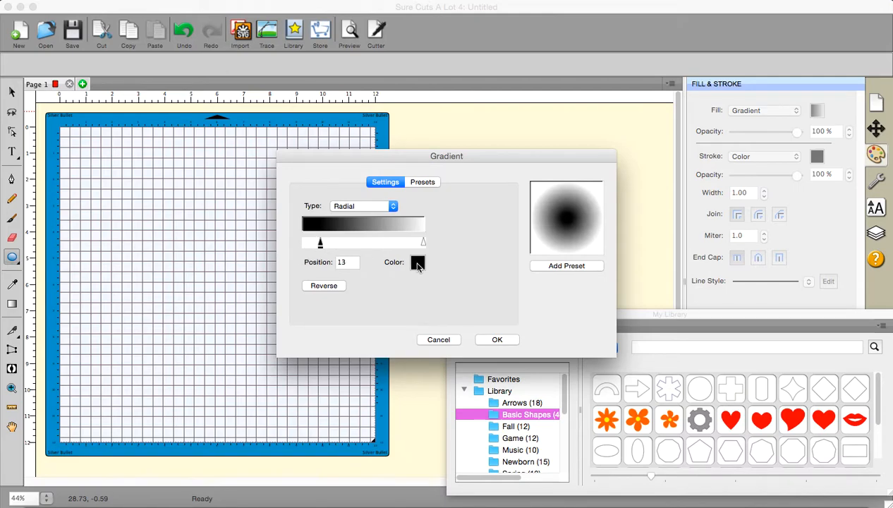
click(418, 263)
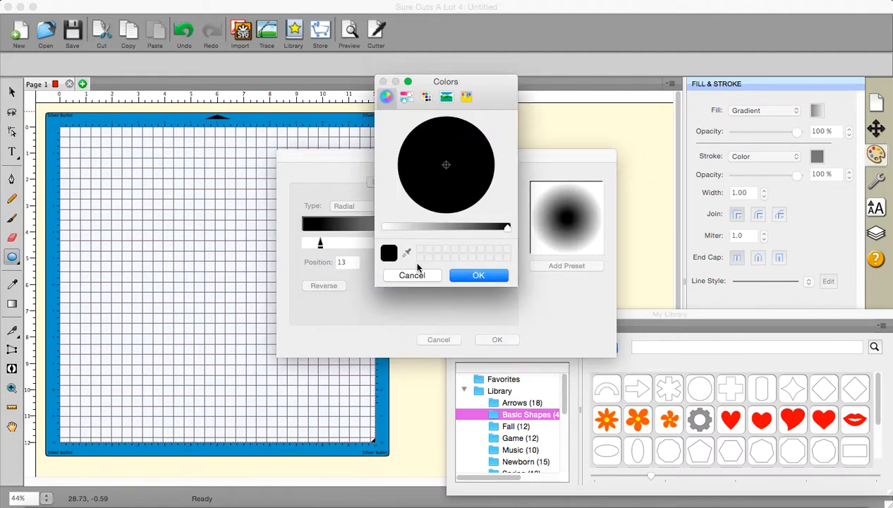
click(387, 99)
click(505, 227)
drag(505, 227, 384, 227)
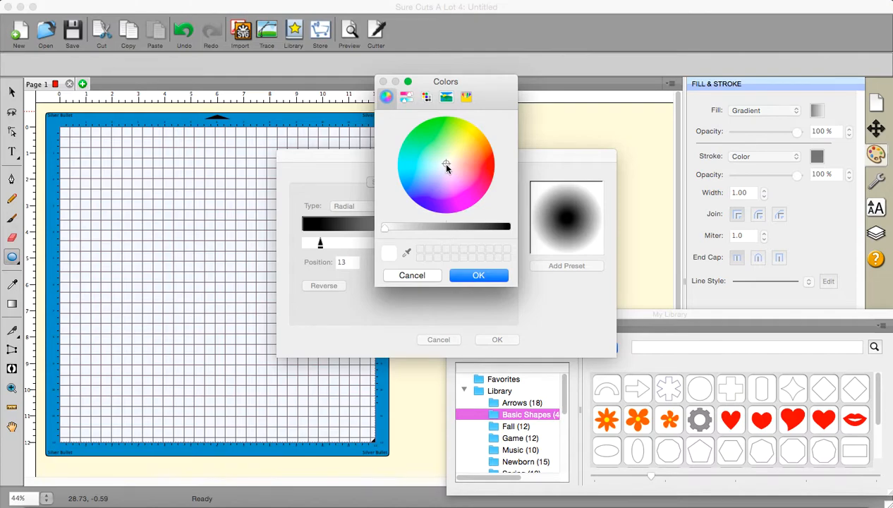
click(483, 276)
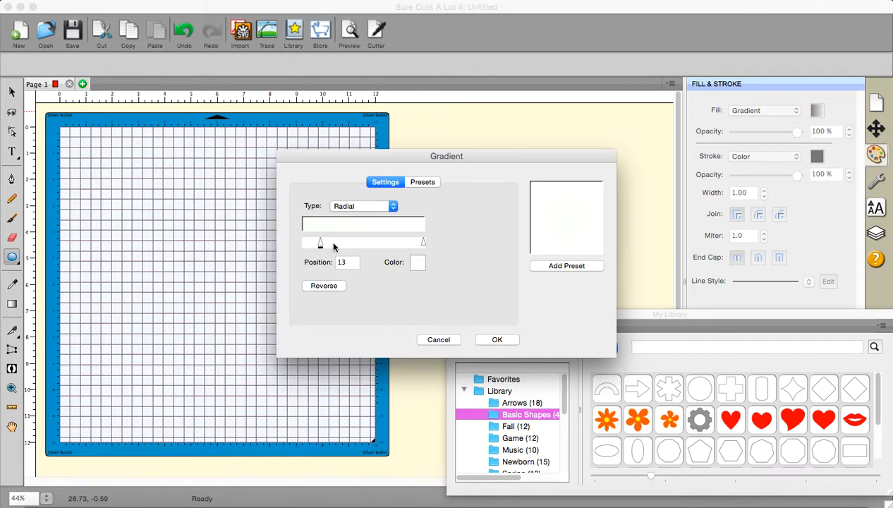
- Move the gradient's start stop to position 1 and give it a pale cream color
drag(320, 244, 305, 244)
click(418, 263)
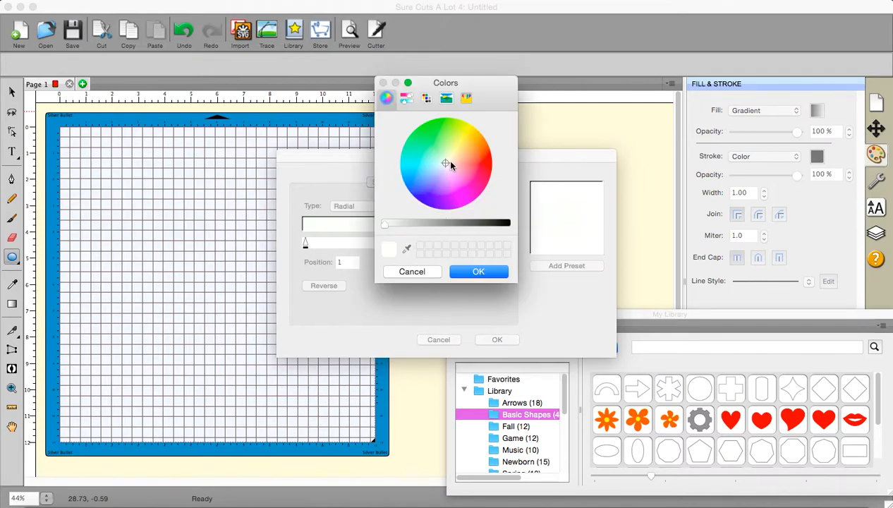
click(449, 161)
click(477, 272)
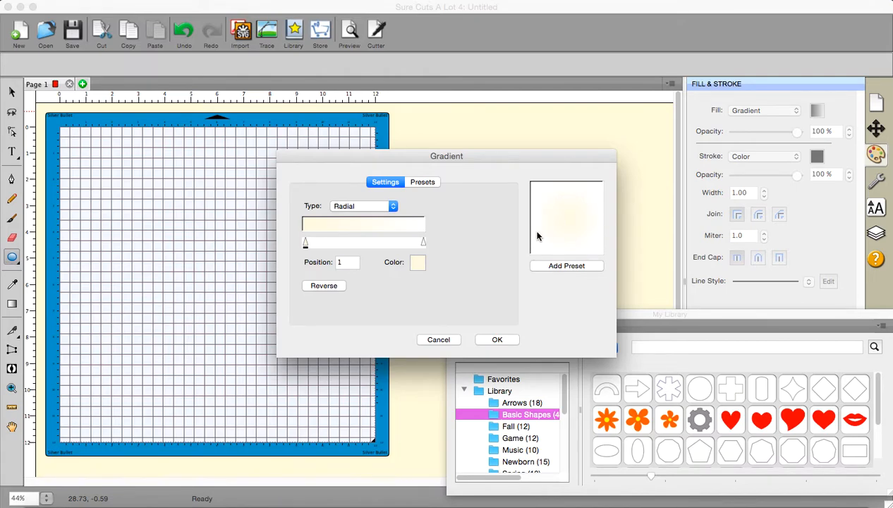
- Color the gradient's end stop at position 100 light orange and move the cream stop to position 46
click(422, 244)
click(419, 264)
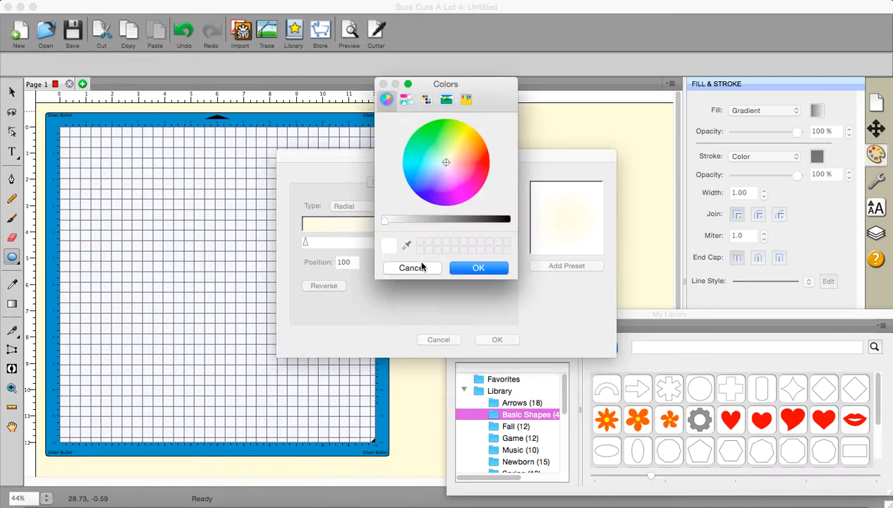
click(460, 153)
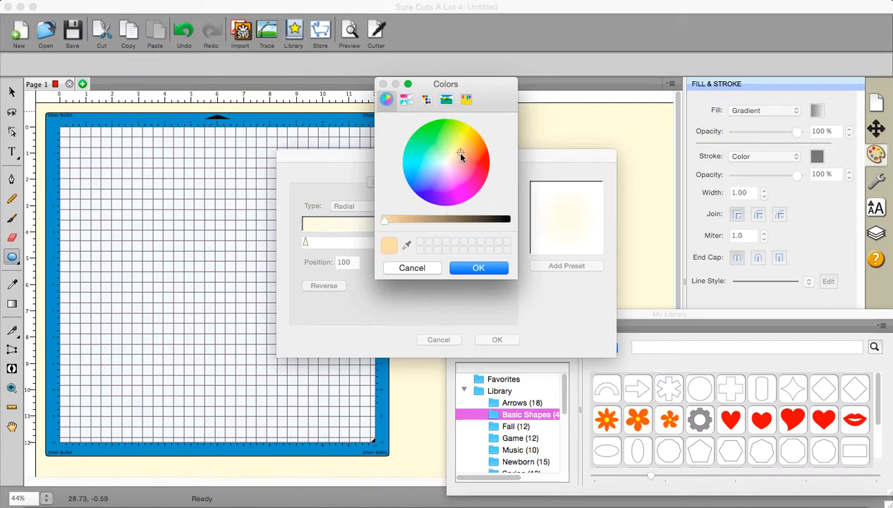
click(477, 269)
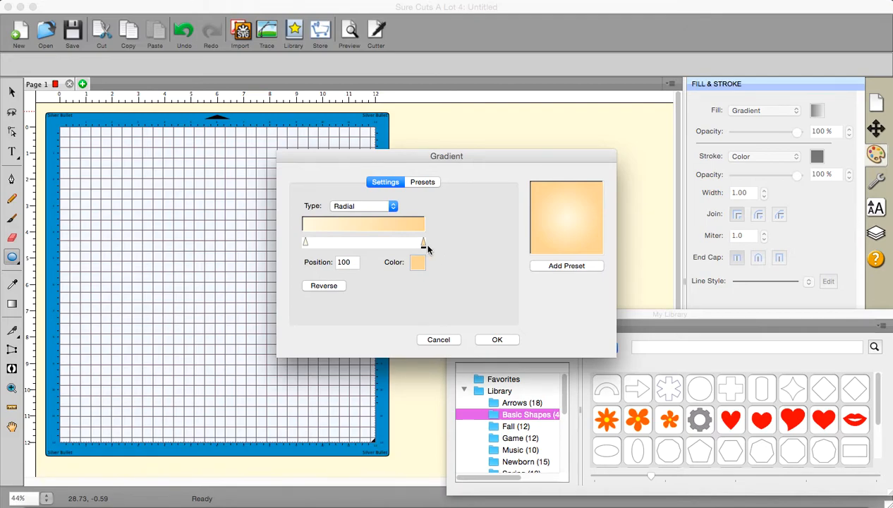
mouse_move(423, 246)
mouse_down()
mouse_move(330, 249)
mouse_move(423, 246)
mouse_up()
drag(306, 246, 358, 247)
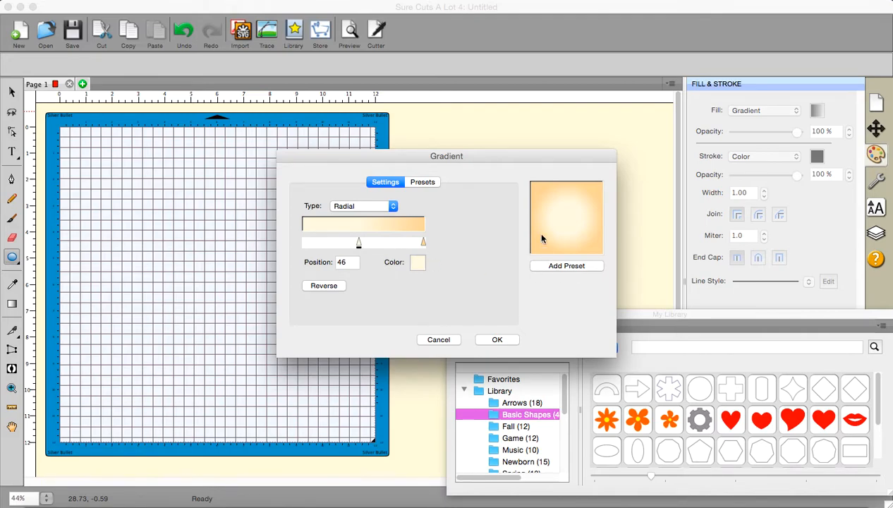
- Save the current cream-to-orange radial gradient as a preset named "biscuit"
click(565, 266)
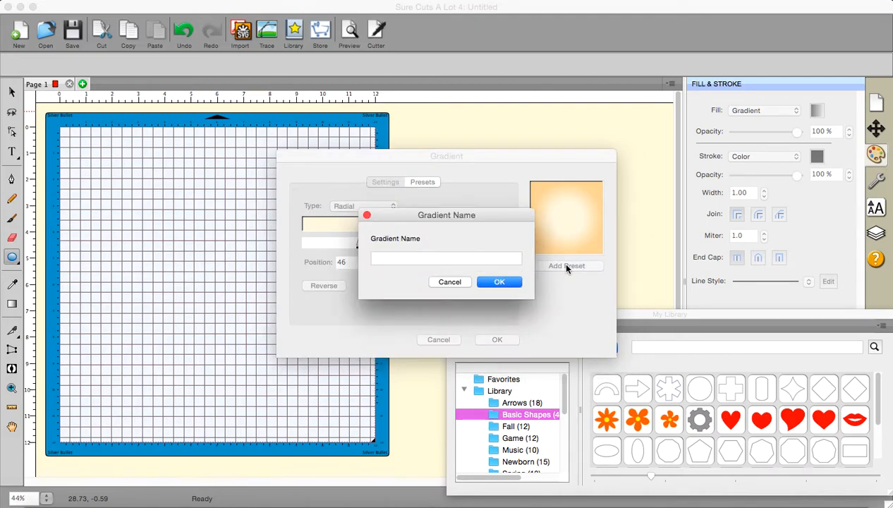
click(380, 259)
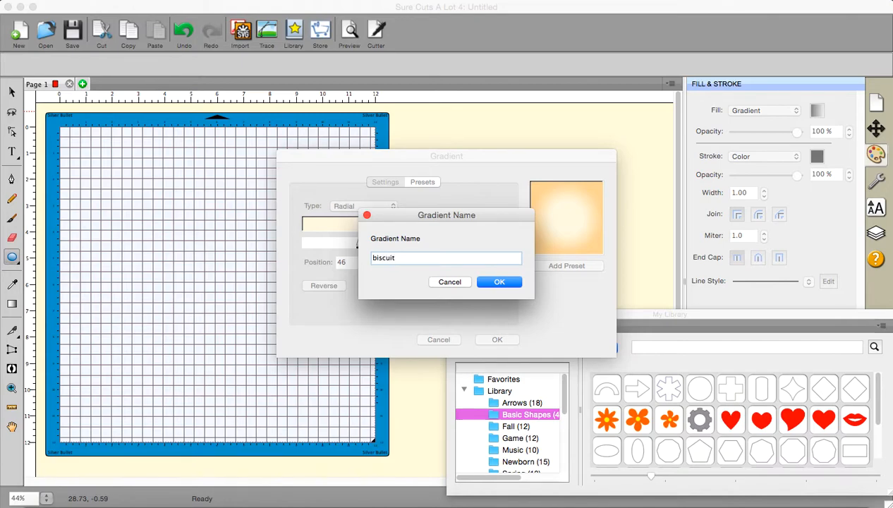
click(505, 282)
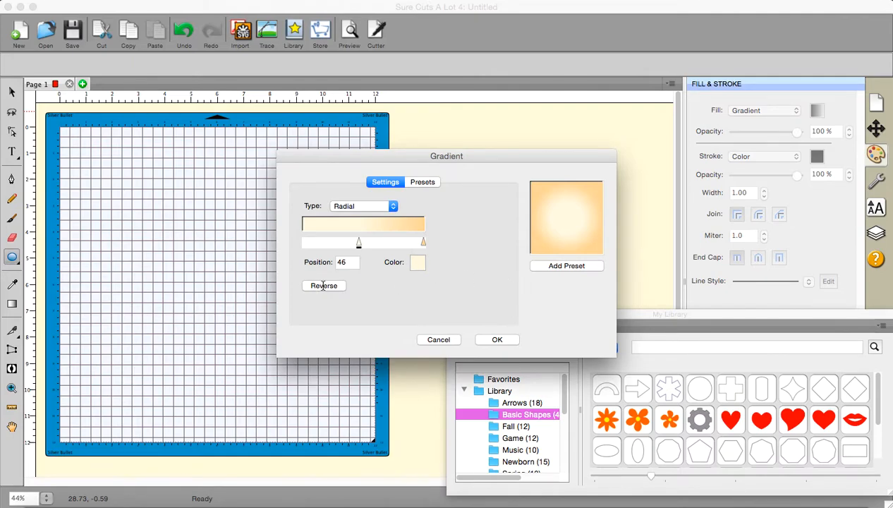
- Reverse the gradient direction and change the cream stop's color to pink
click(323, 286)
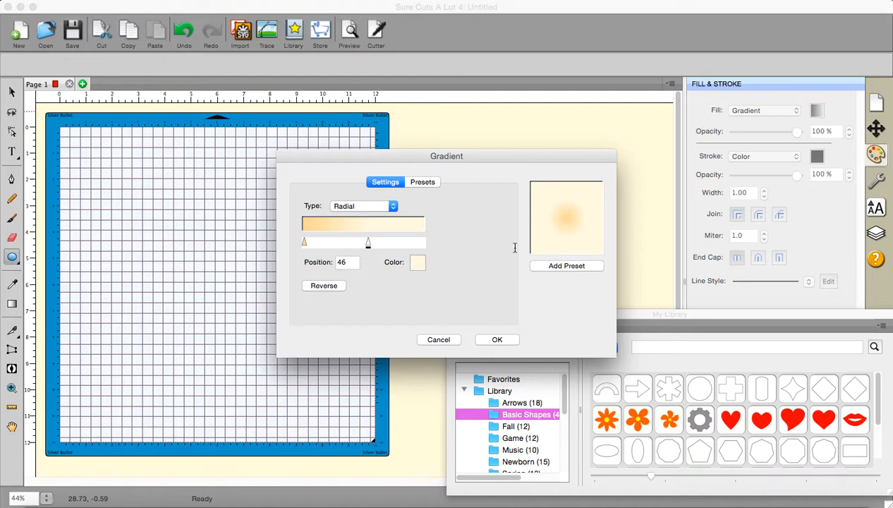
click(416, 262)
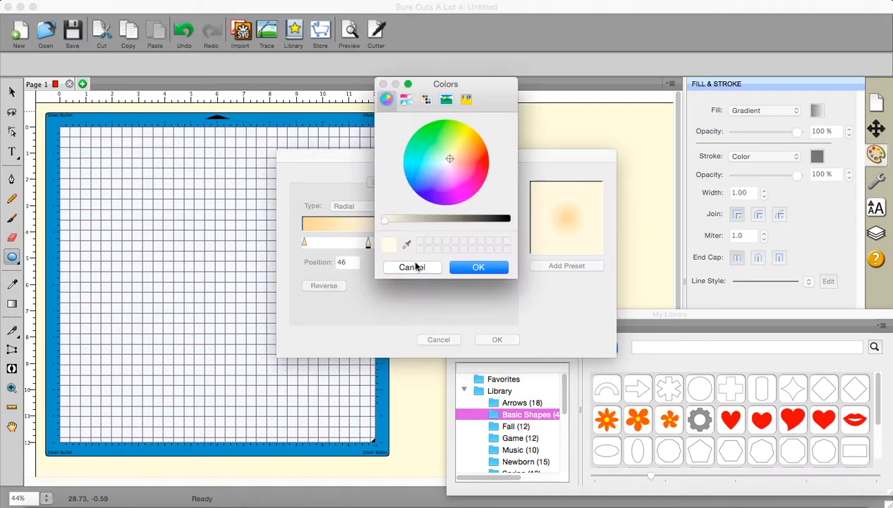
click(457, 166)
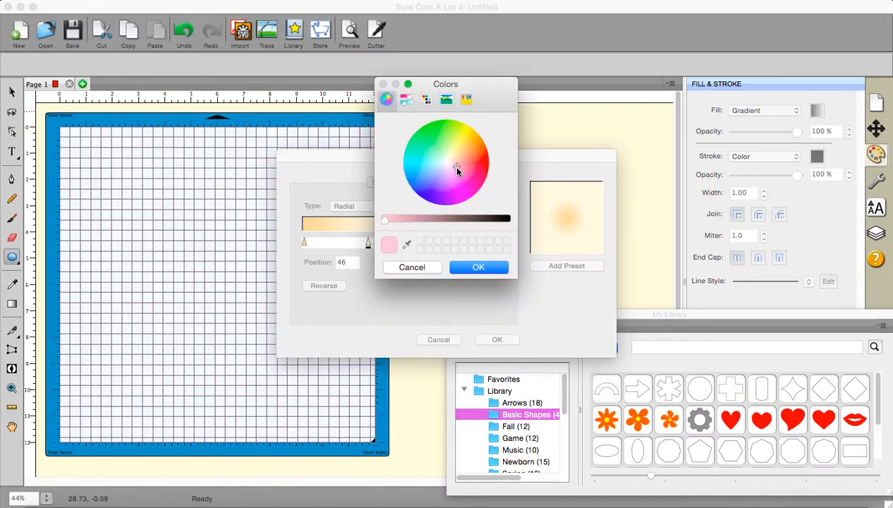
click(482, 267)
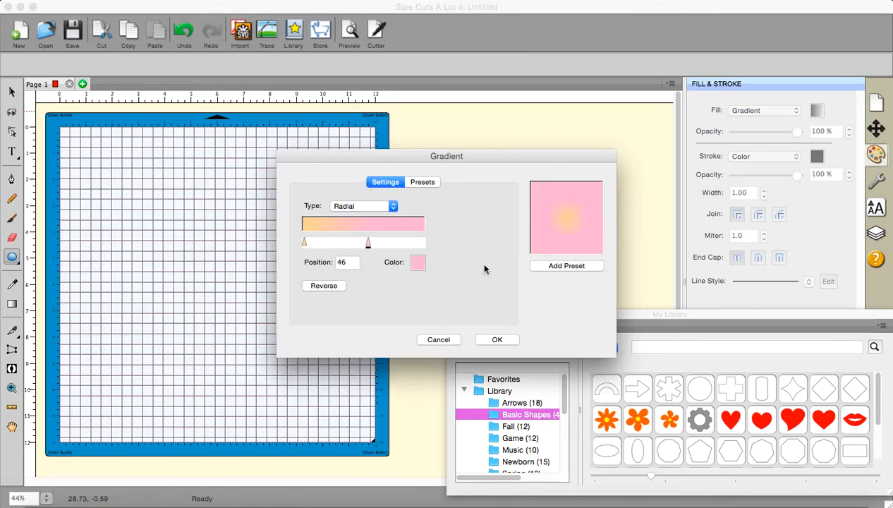
- Change the light orange stop at position 0 to a pale cream color
click(304, 243)
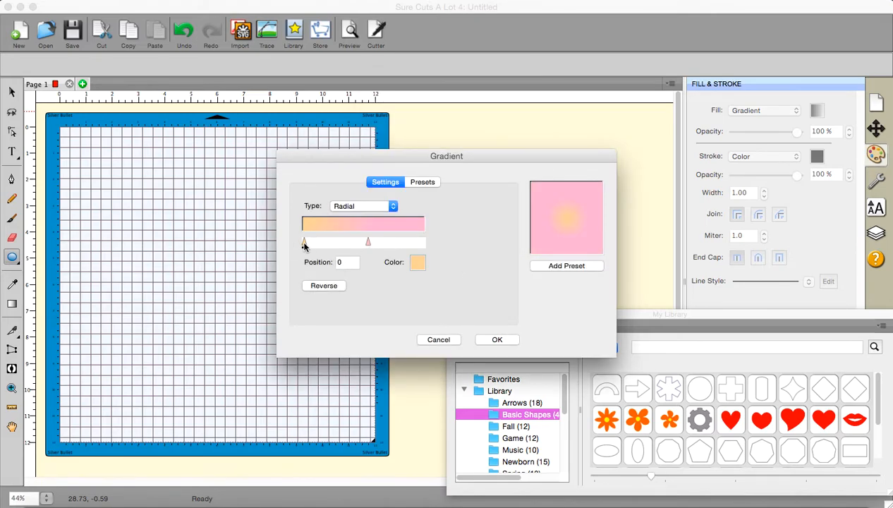
click(417, 263)
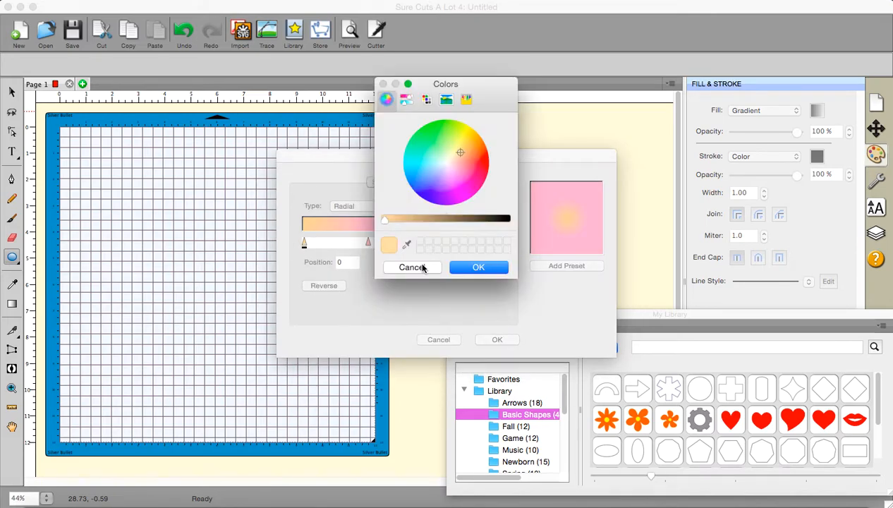
click(450, 160)
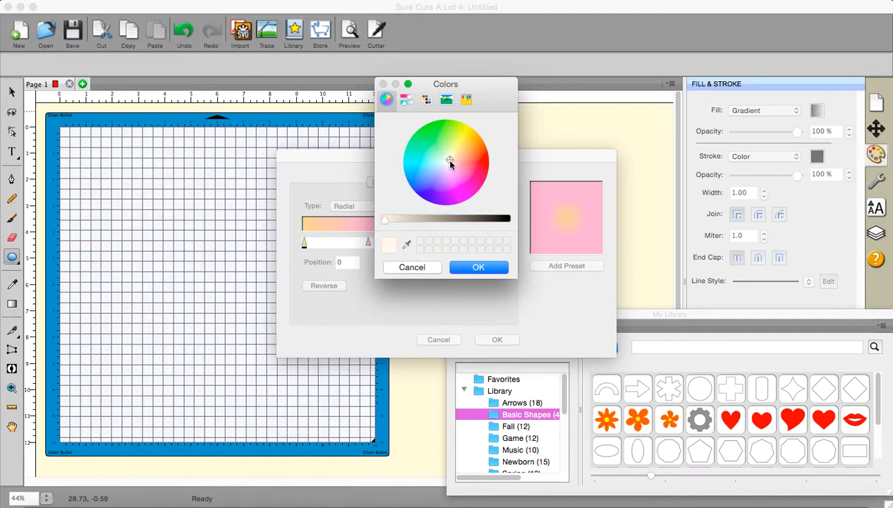
click(480, 266)
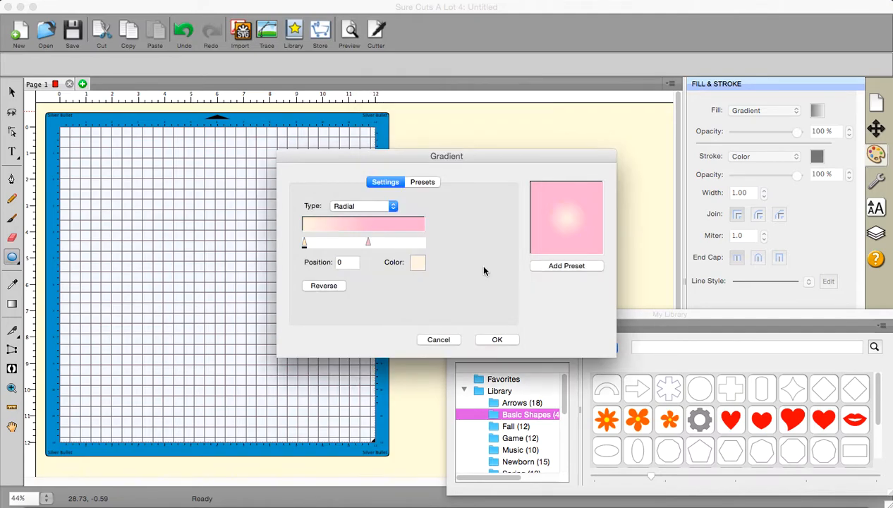
- Reverse the gradient again, move the pink stop closer to the start and set the cream stop to position 95
click(323, 285)
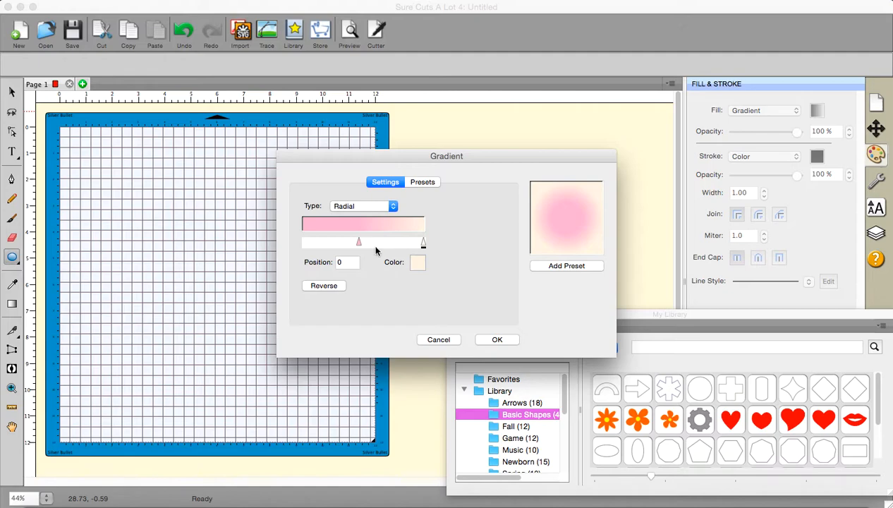
drag(355, 242, 333, 245)
mouse_move(422, 243)
mouse_down()
mouse_move(405, 245)
mouse_move(438, 245)
mouse_move(390, 242)
mouse_move(417, 246)
mouse_up()
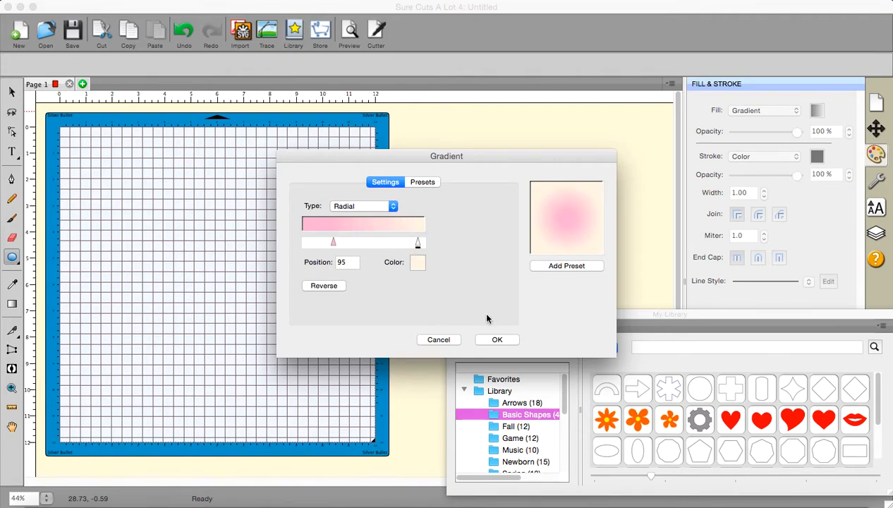
- Close the gradient settings without applying them and select the large ellipse with the Selection tool
click(442, 341)
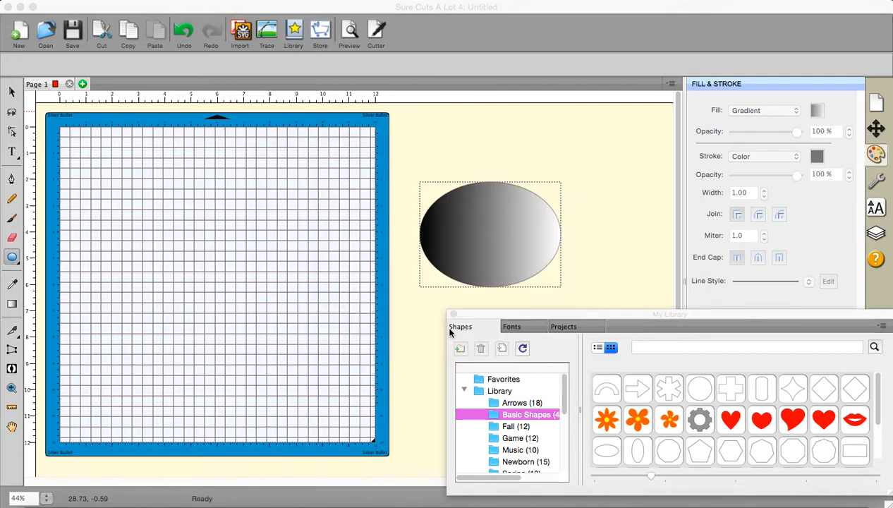
click(480, 250)
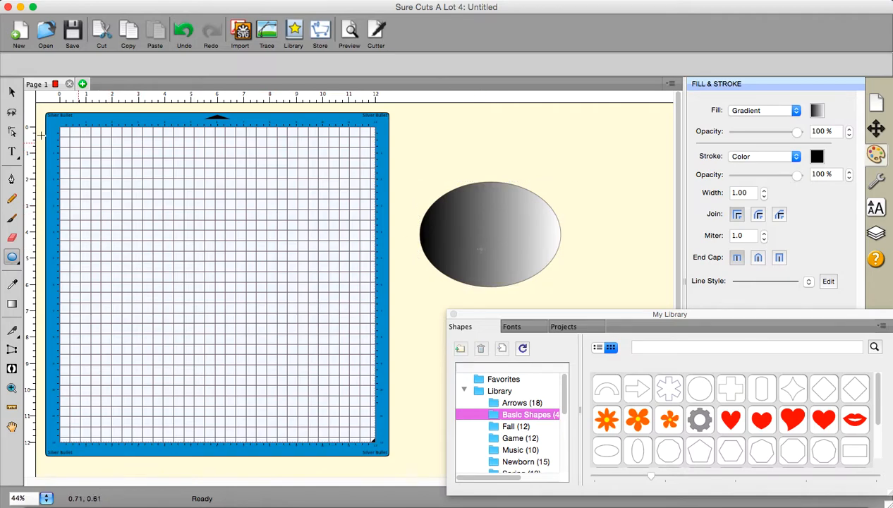
click(12, 92)
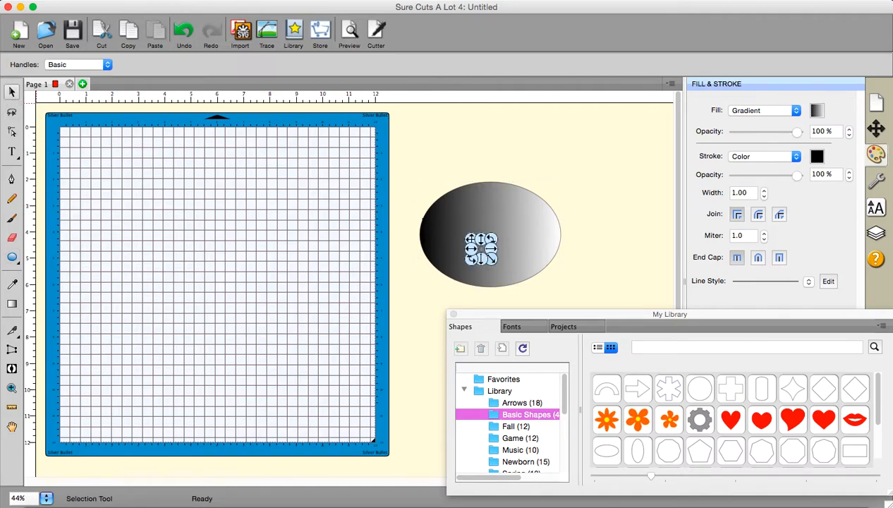
click(455, 220)
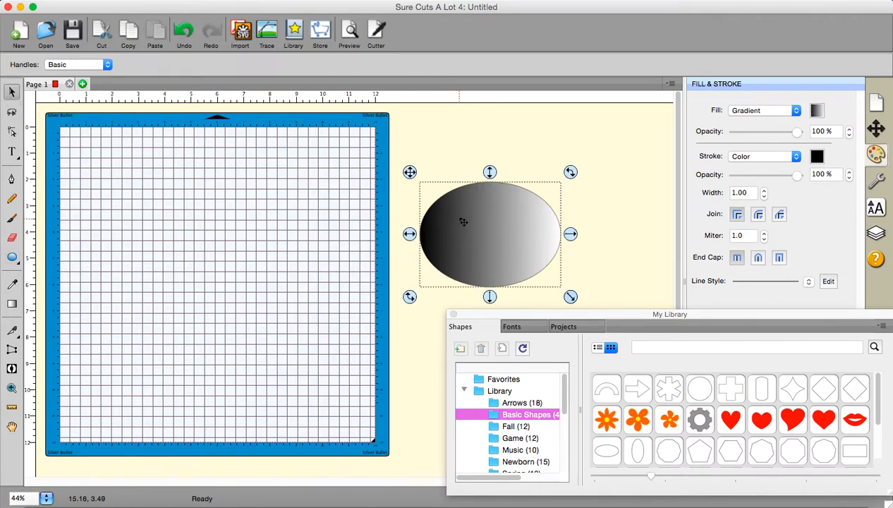
- Apply the saved "biscuit" gradient preset to the large ellipse and move it to the middle of the cutting mat
click(816, 110)
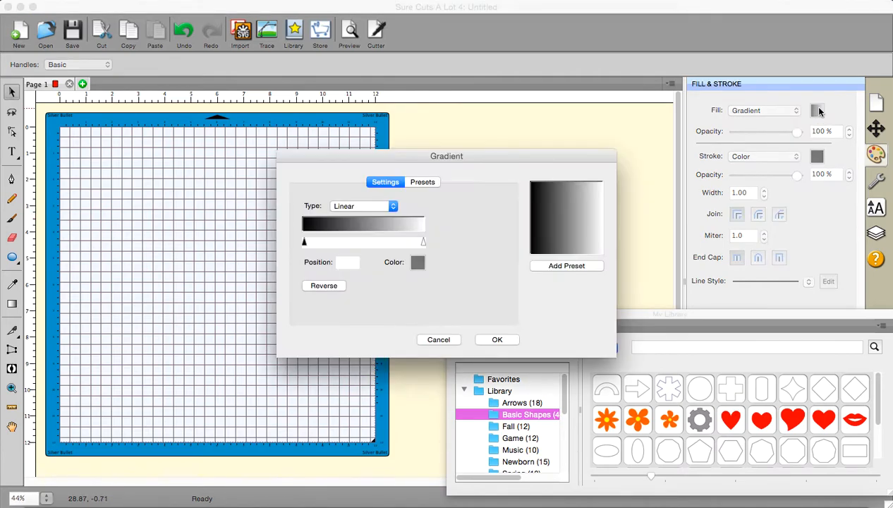
click(422, 182)
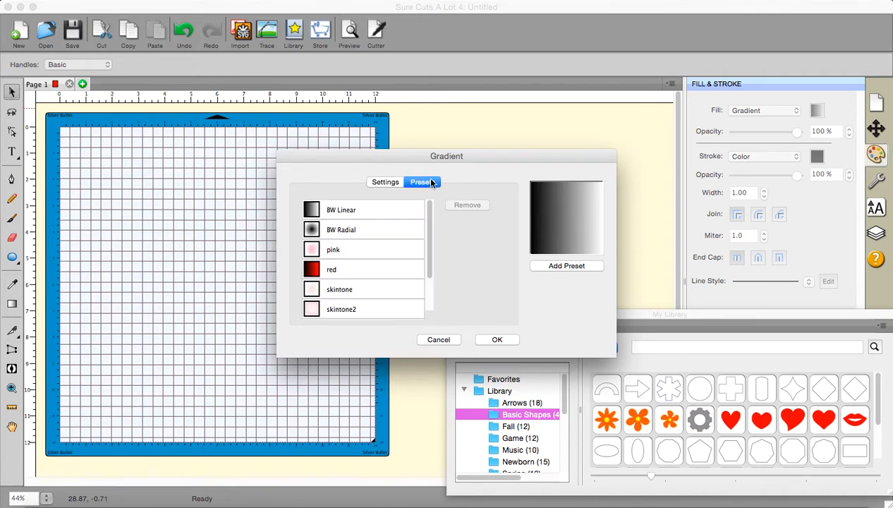
drag(430, 266, 420, 299)
click(315, 292)
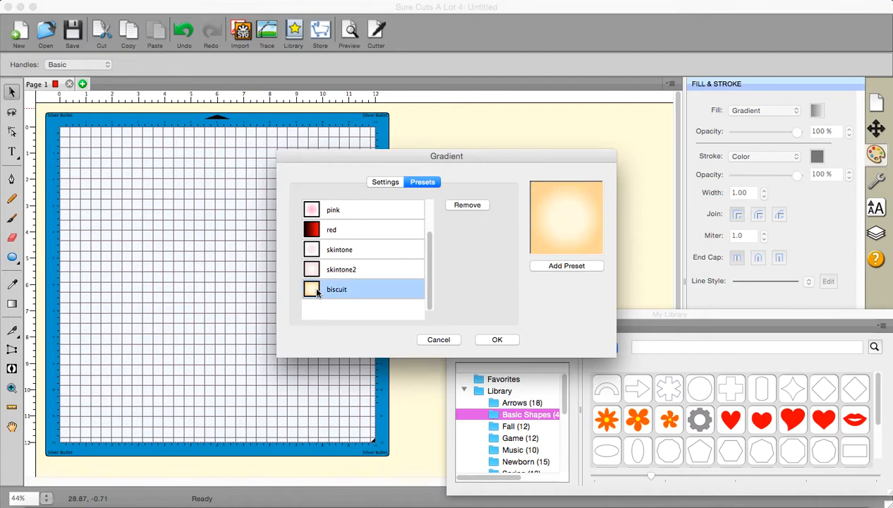
click(498, 340)
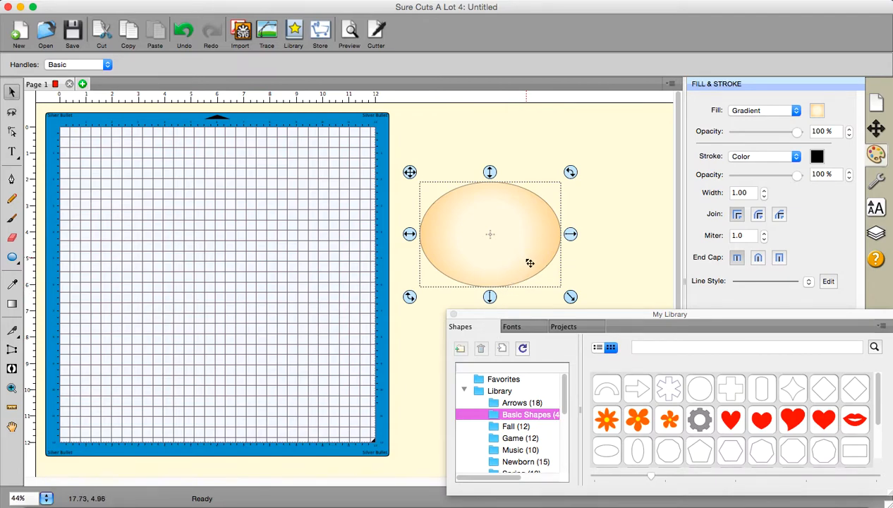
drag(530, 269, 272, 303)
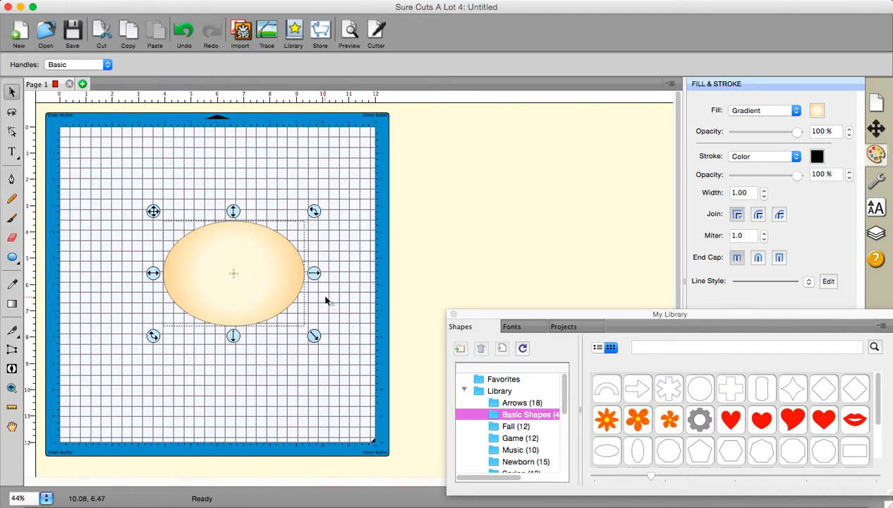
- Draw two ear ellipses overlapping the upper-left and upper-right edges of the large head ellipse
click(11, 258)
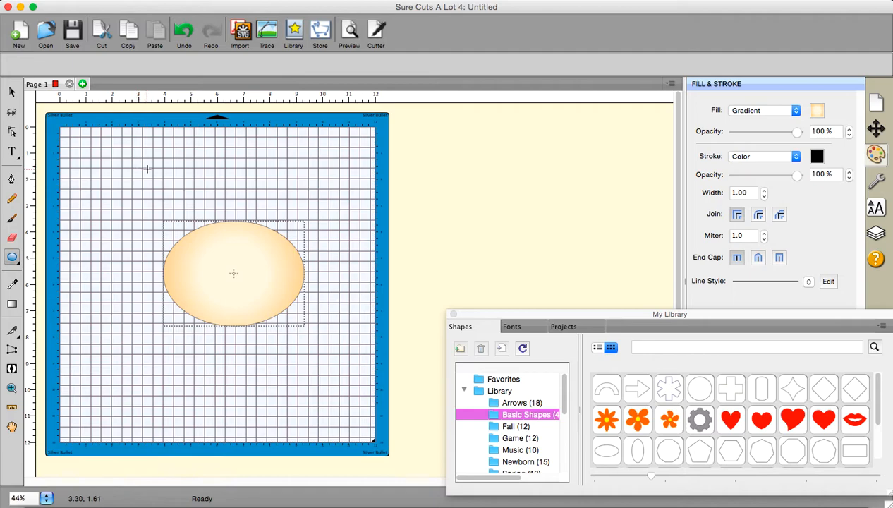
drag(160, 189, 218, 252)
mouse_move(258, 189)
mouse_down()
mouse_move(269, 235)
mouse_move(300, 261)
mouse_move(314, 252)
mouse_up()
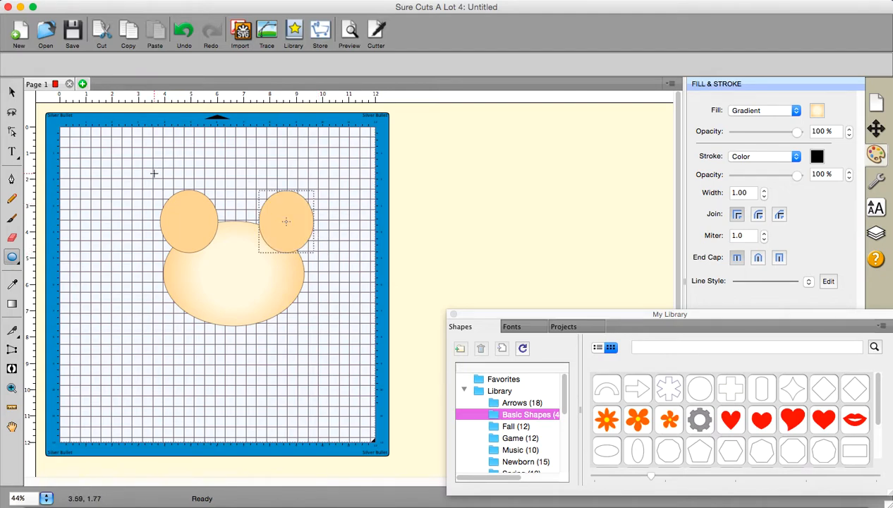
- Select the head and both ear ellipses and merge them into one shape with Union
click(12, 92)
drag(83, 148, 371, 383)
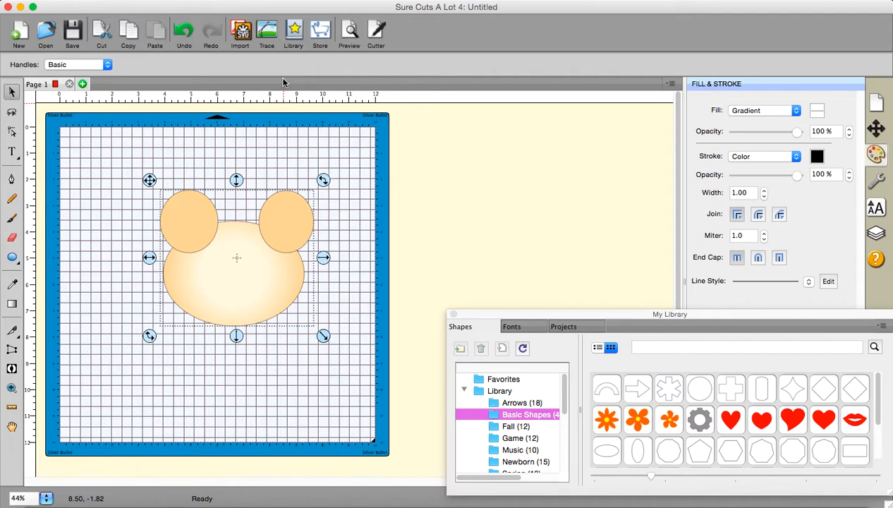
click(223, 0)
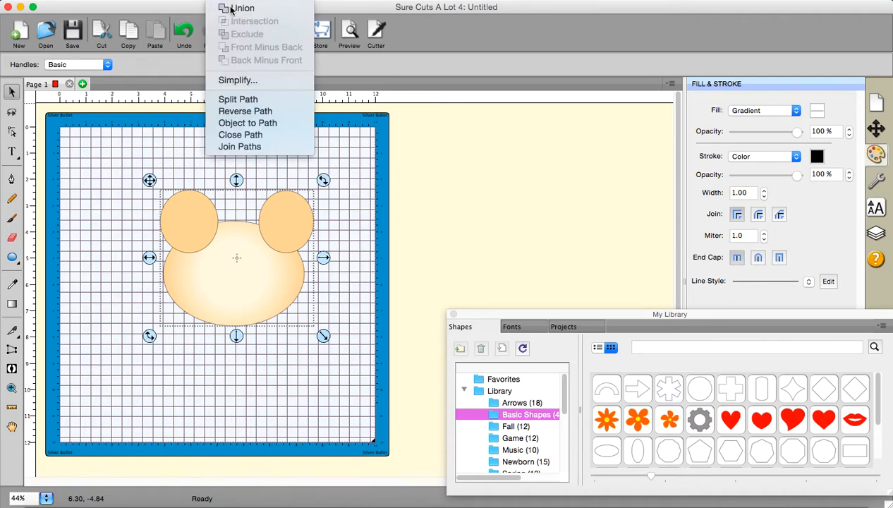
click(233, 8)
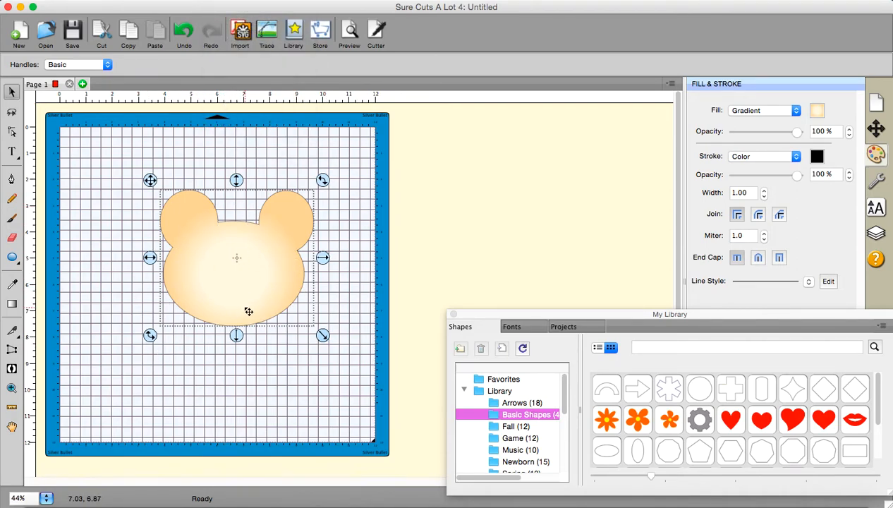
- Draw a small upright inner-ear ellipse inside each ear of the bear head
click(11, 258)
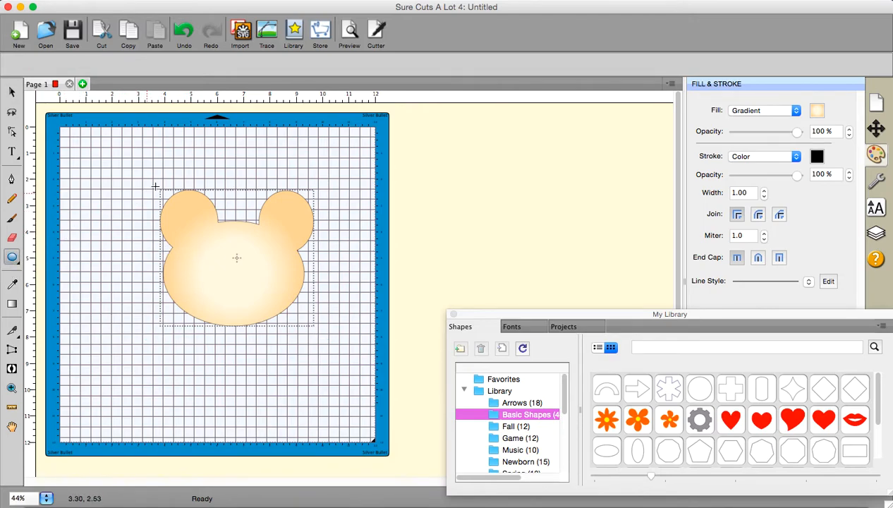
drag(179, 203, 199, 235)
drag(280, 204, 299, 238)
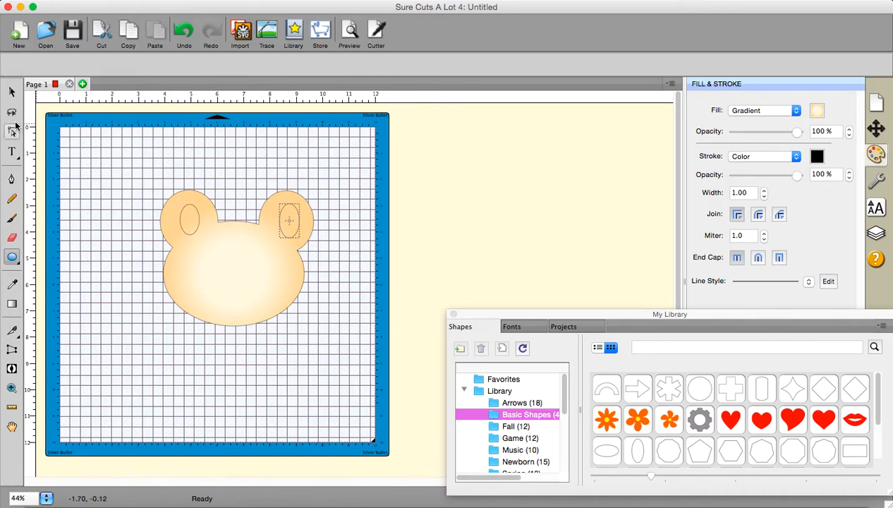
- Change the left inner-ear ellipse's fill from gradient to a solid golden yellow color
click(12, 92)
click(201, 225)
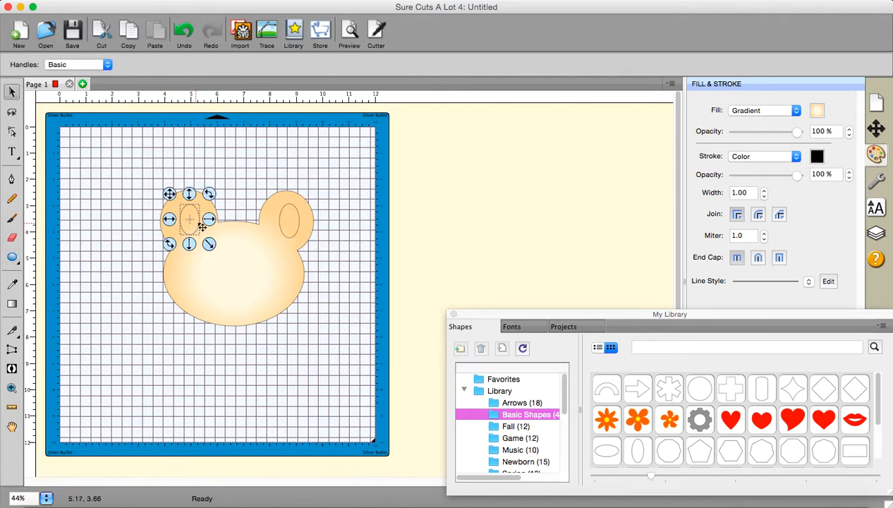
click(796, 110)
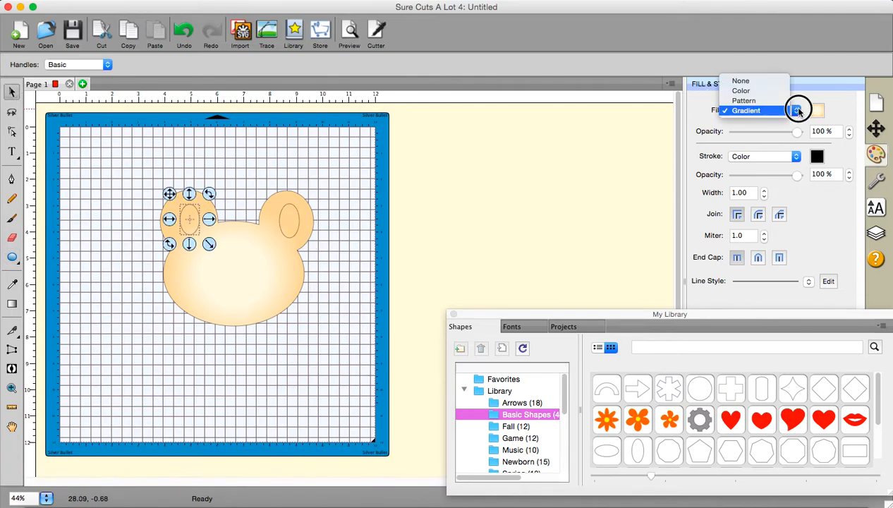
click(749, 91)
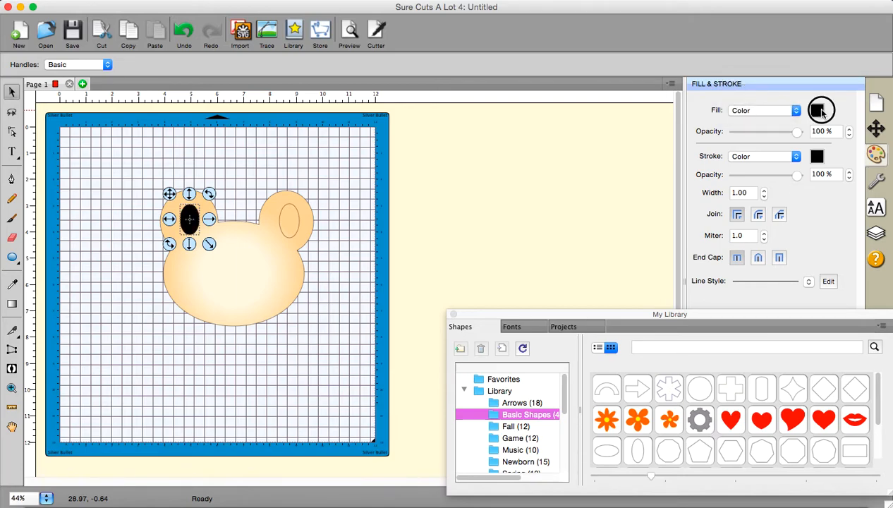
click(816, 110)
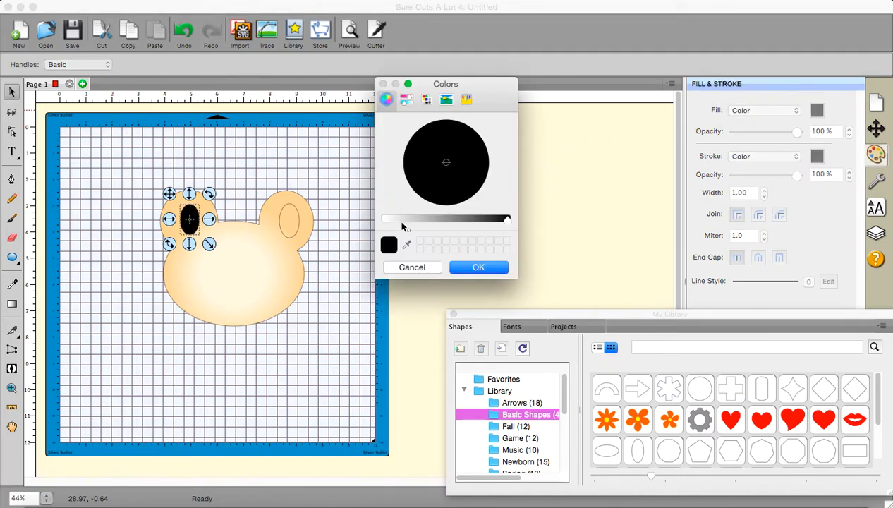
drag(507, 222, 361, 216)
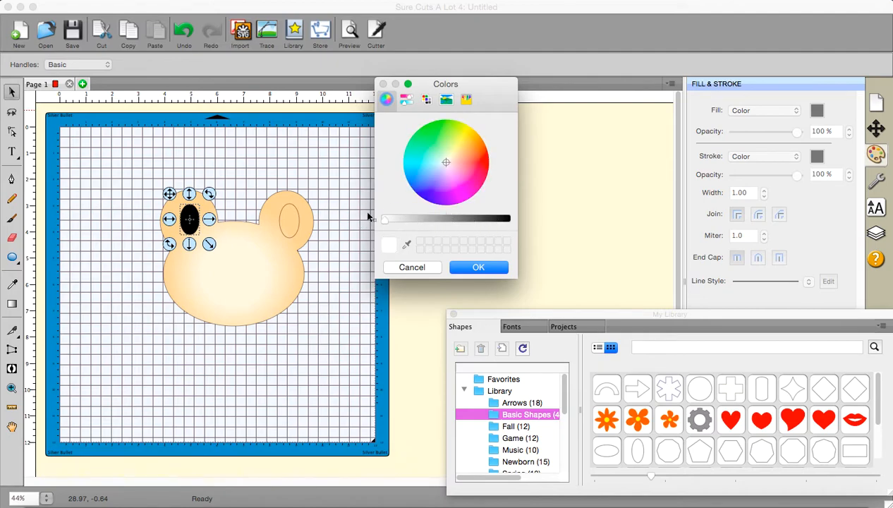
click(459, 152)
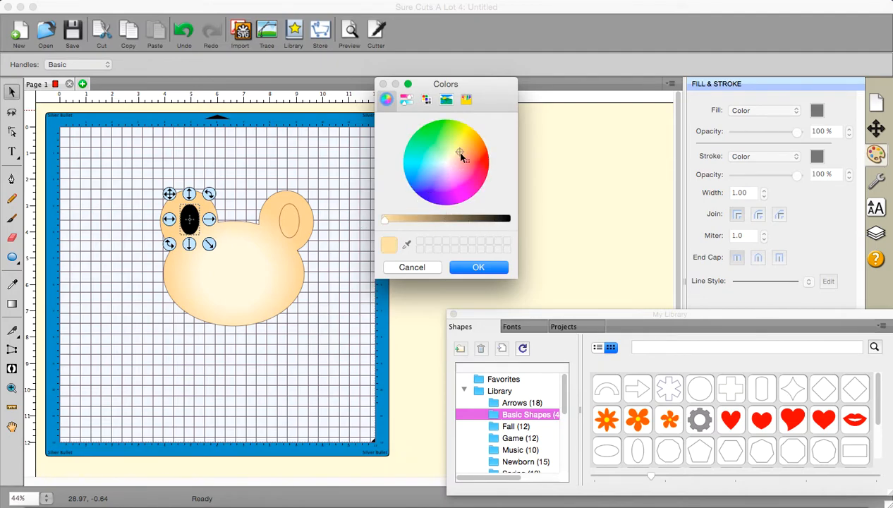
click(466, 144)
click(479, 267)
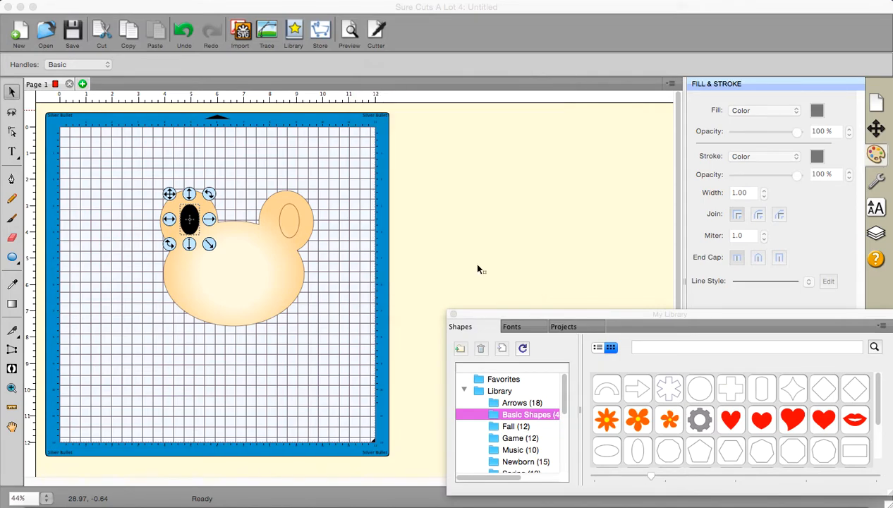
- Select the right inner-ear ellipse, give it a solid light yellow color fill and deselect it
click(299, 226)
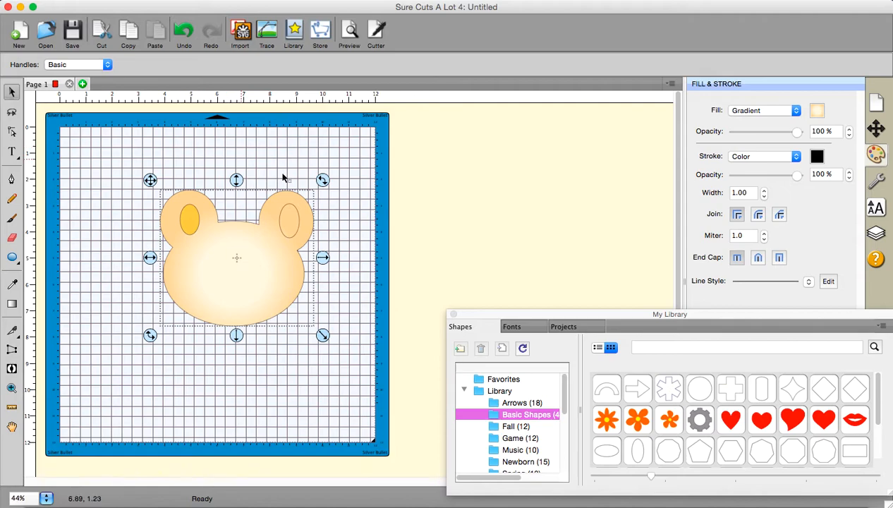
drag(373, 203, 261, 244)
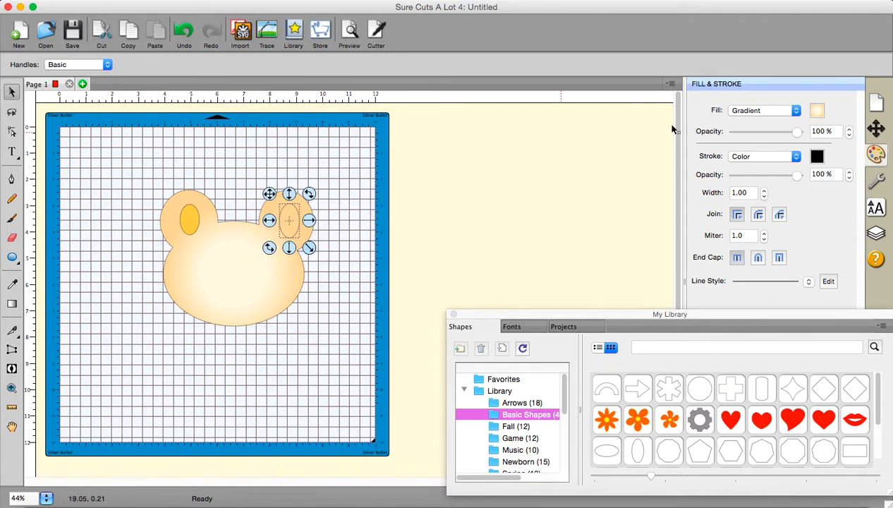
click(792, 110)
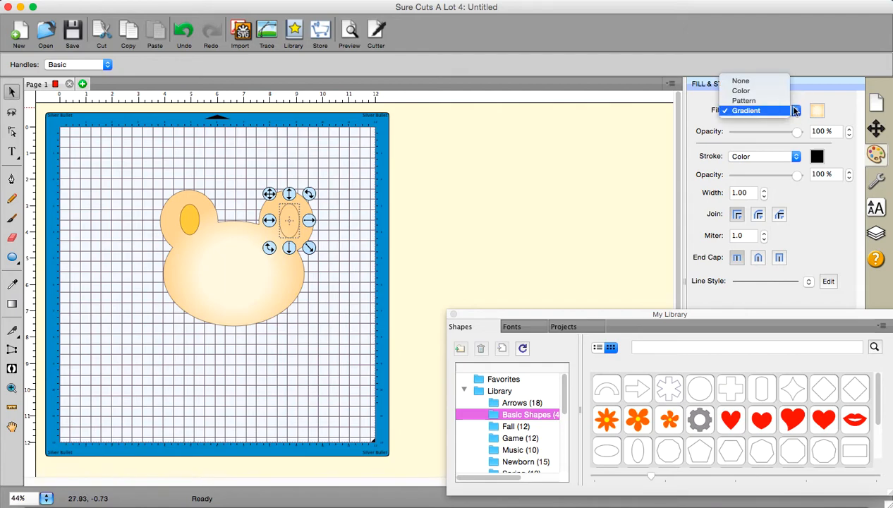
click(742, 91)
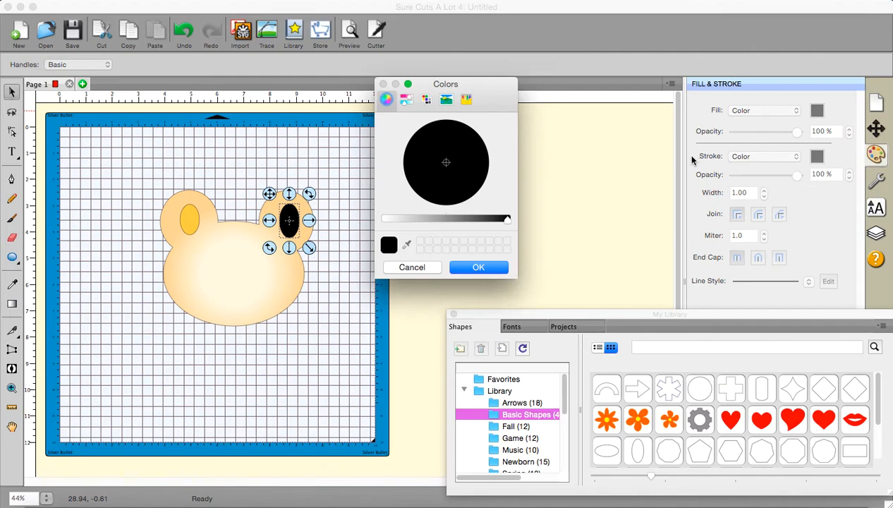
drag(507, 224, 379, 221)
click(456, 153)
click(462, 145)
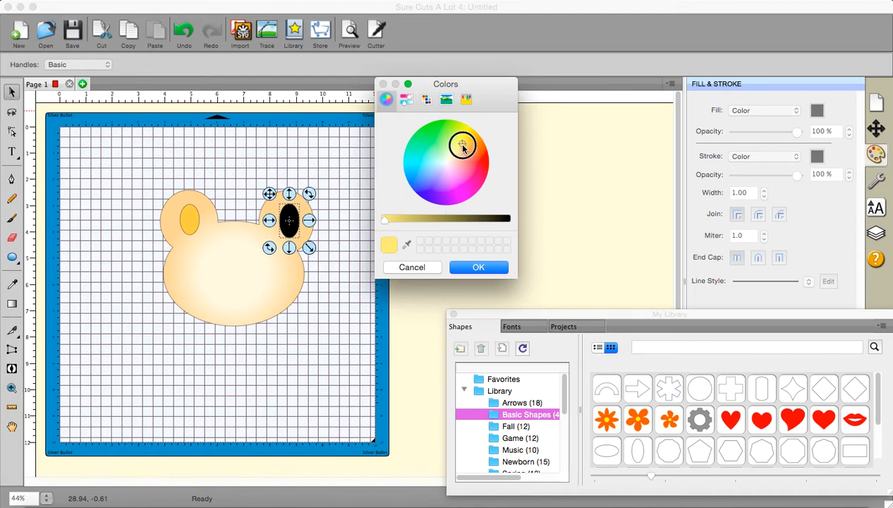
click(480, 267)
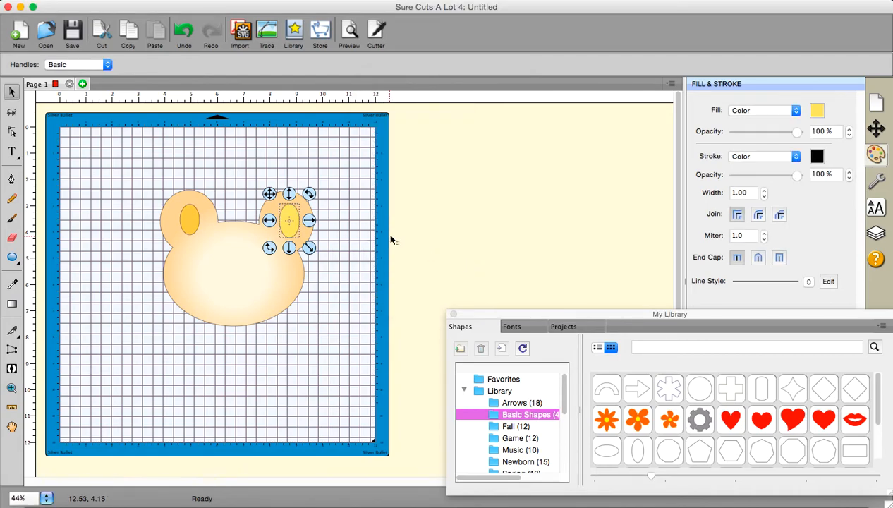
click(342, 206)
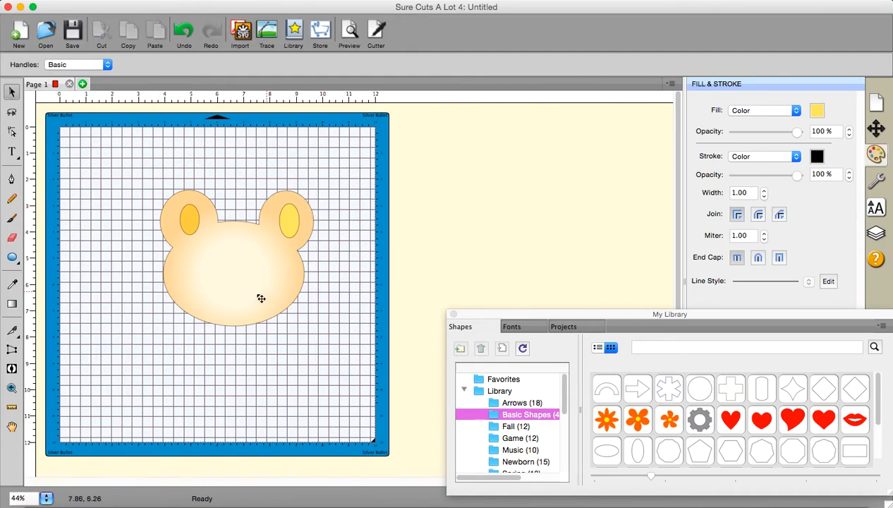